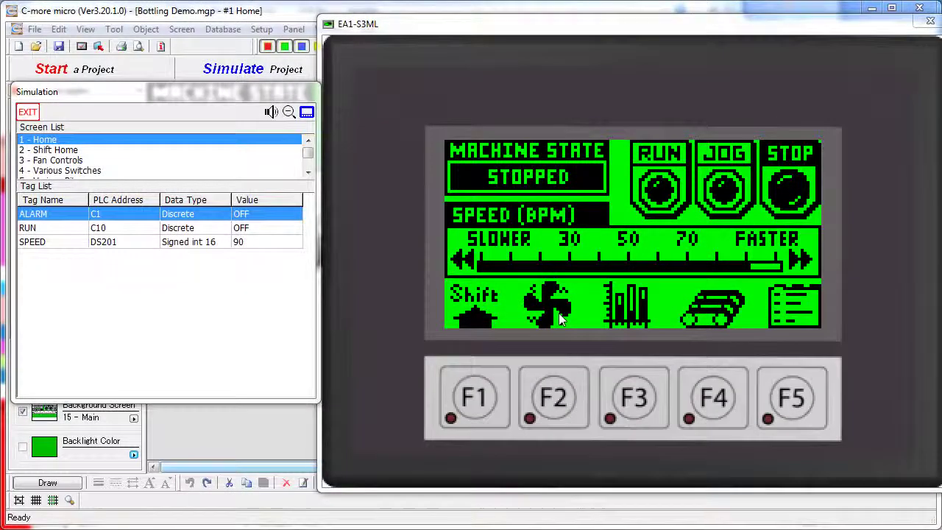
Toggle the Front, Top and Rear cooling fans on the simulated Fan Controls screen.
left_click(552, 397)
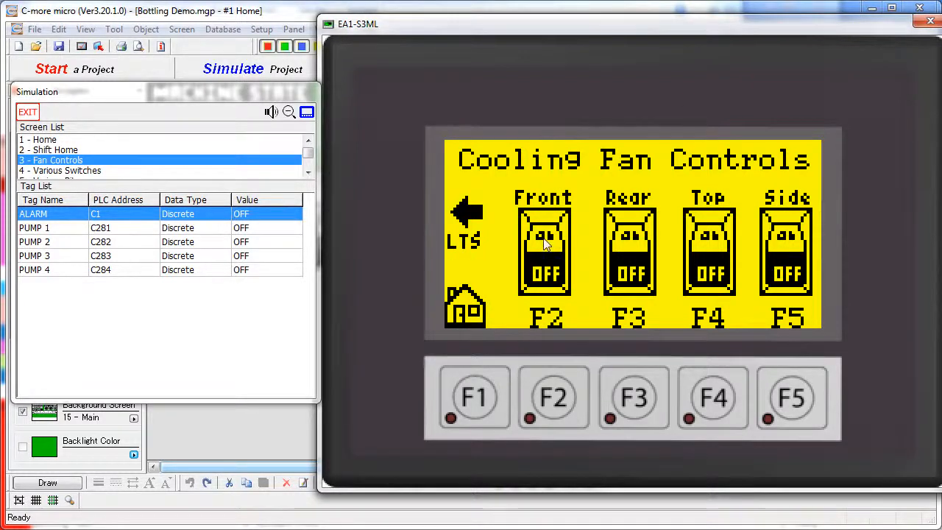
left_click(544, 250)
left_click(703, 243)
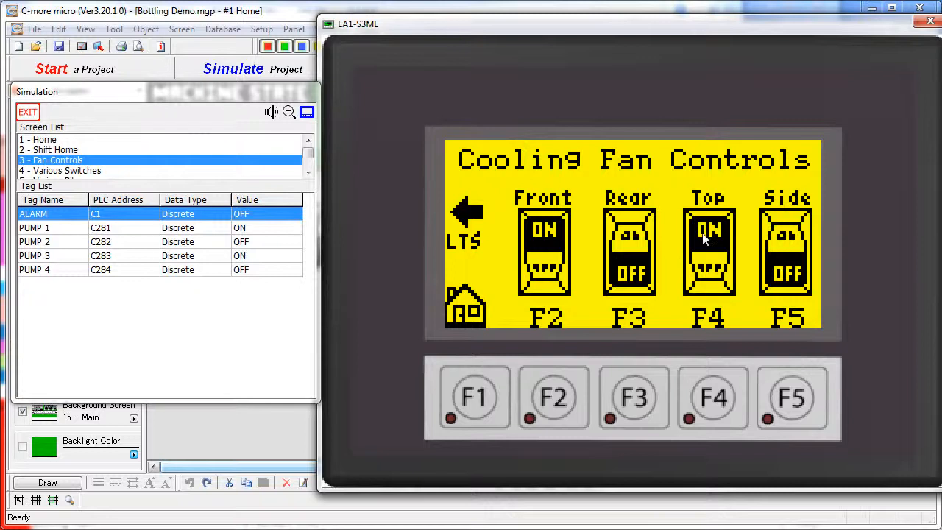
left_click(552, 398)
left_click(633, 398)
left_click(712, 397)
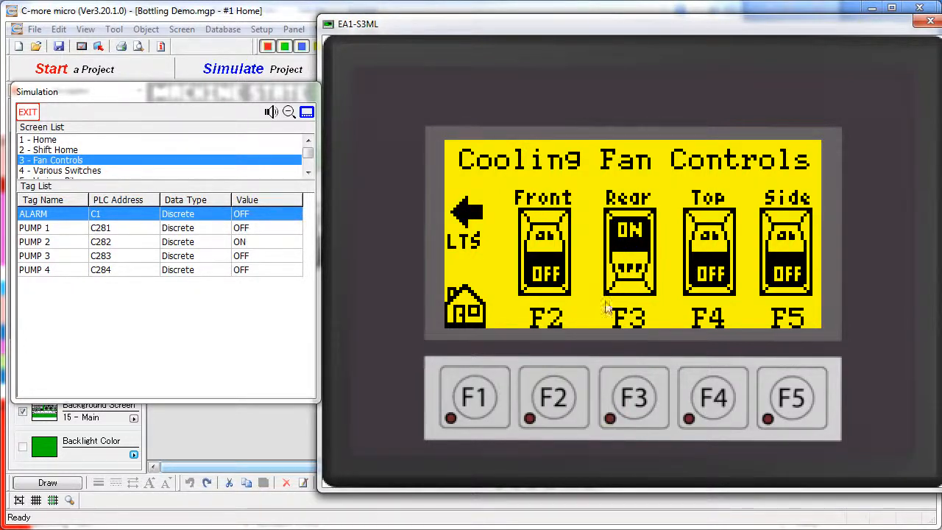
Toggle the Area 1-3 lights on the simulated Lighting Control screen, return Home and exit simulation.
left_click(476, 234)
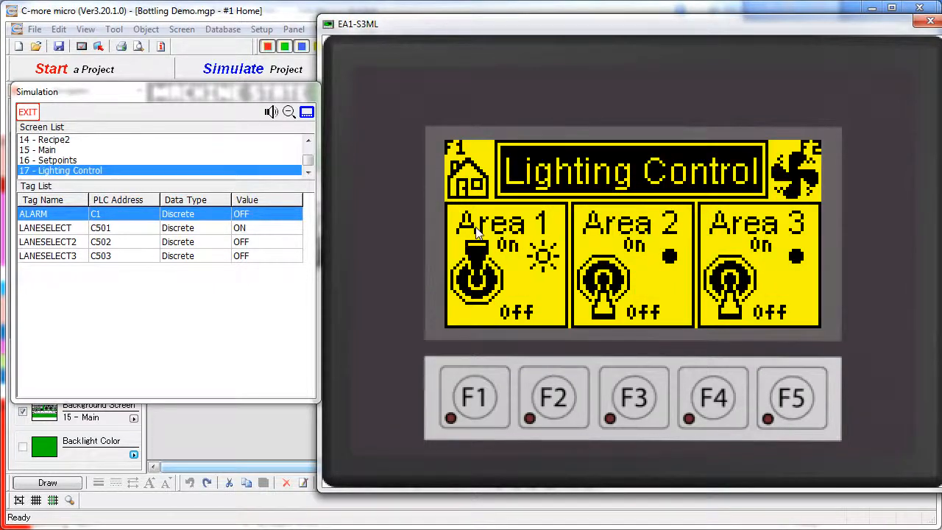
left_click(604, 283)
left_click(730, 283)
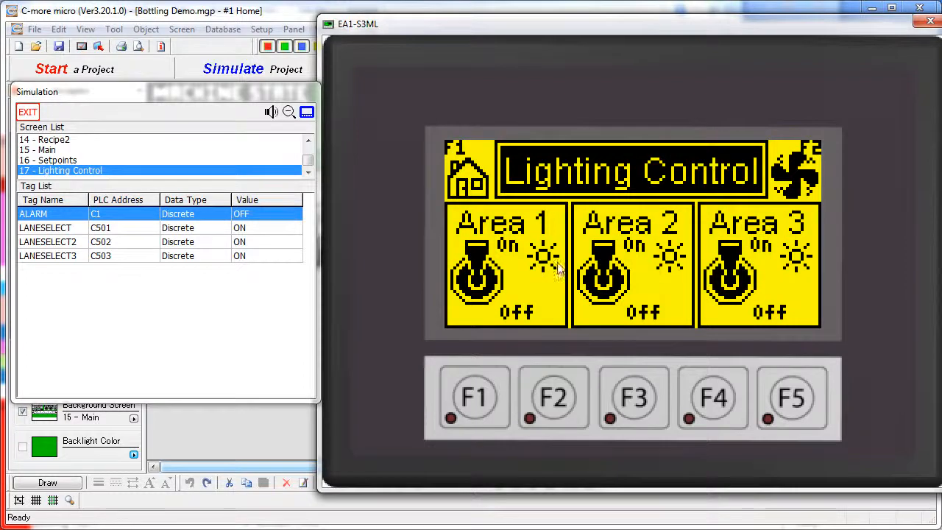
left_click(471, 283)
left_click(603, 284)
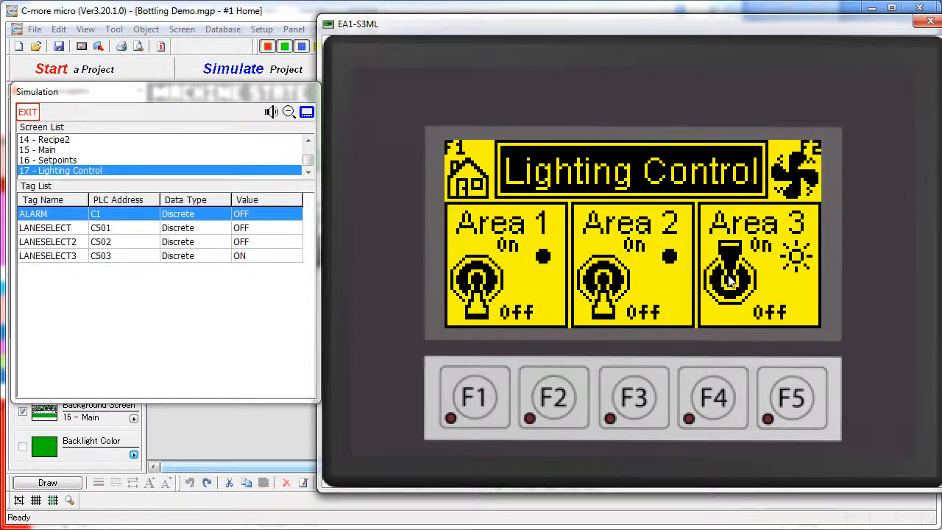
left_click(730, 283)
left_click(473, 182)
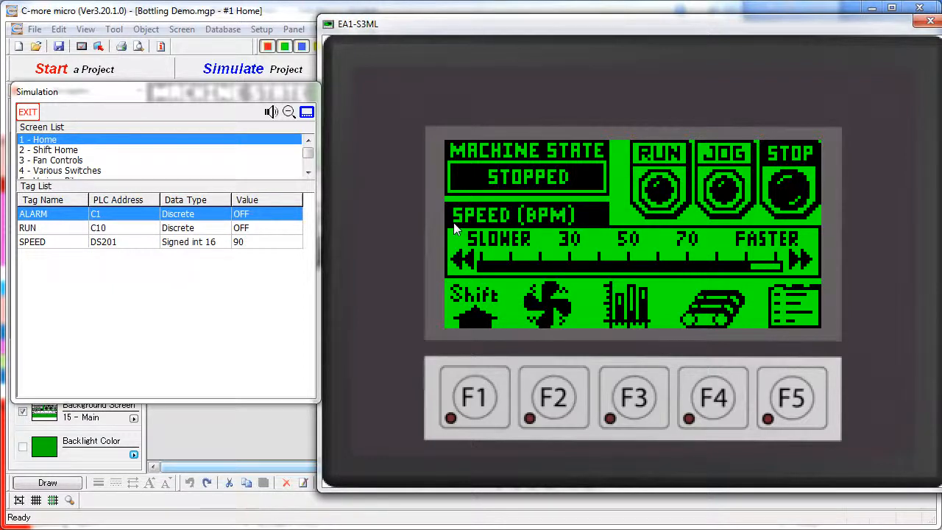
key("Escape")
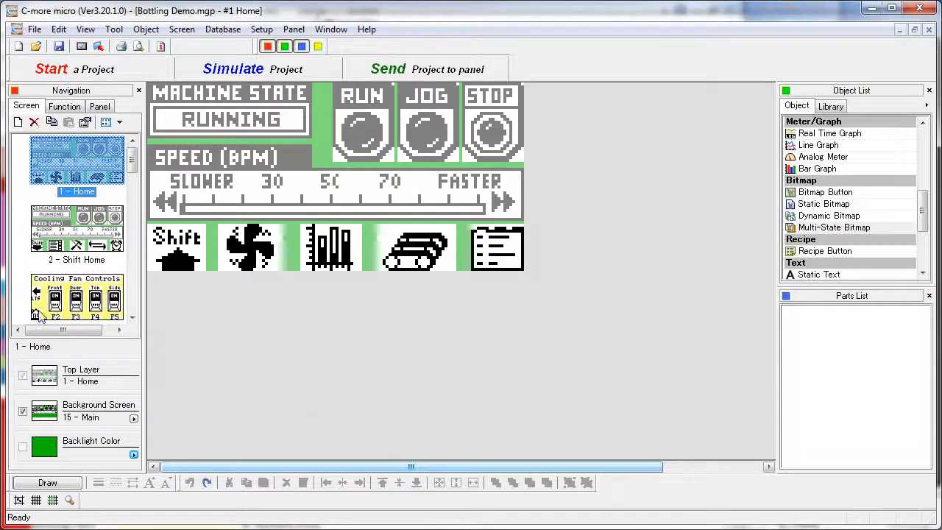
Inspect the Front fan switch and its F2 label properties on the Fan Controls screen.
left_click(77, 298)
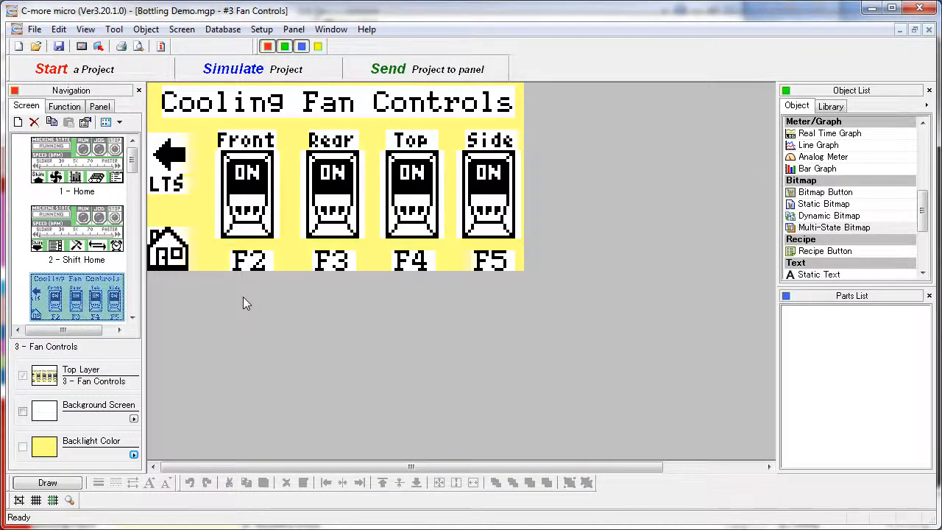
left_click(259, 202)
double_click(259, 202)
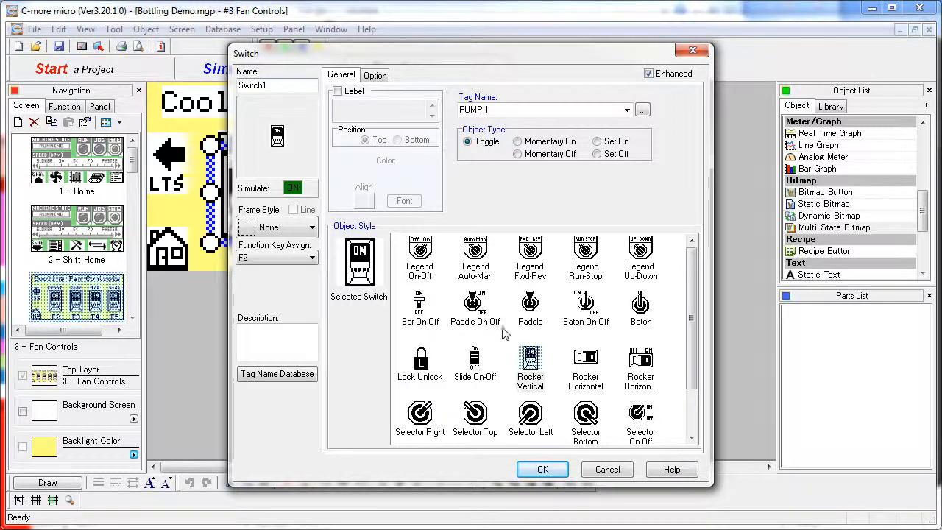
left_click(542, 470)
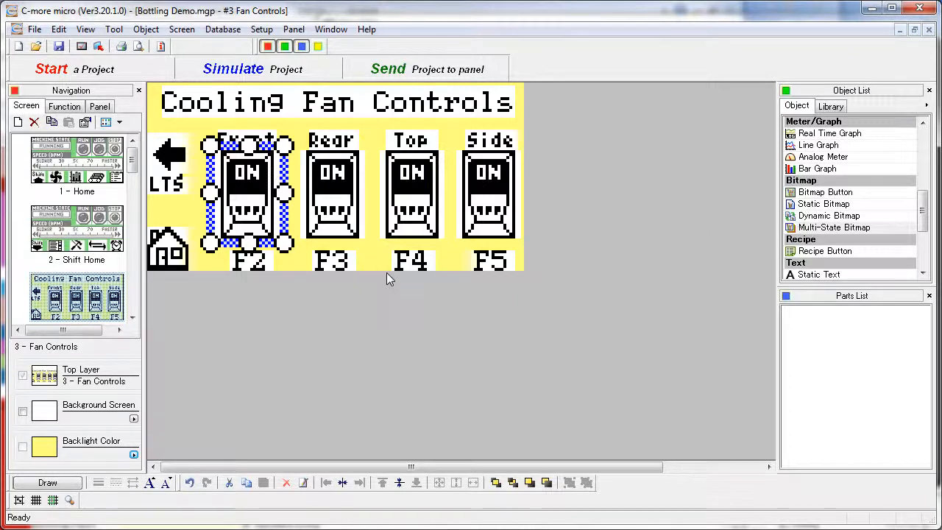
double_click(254, 264)
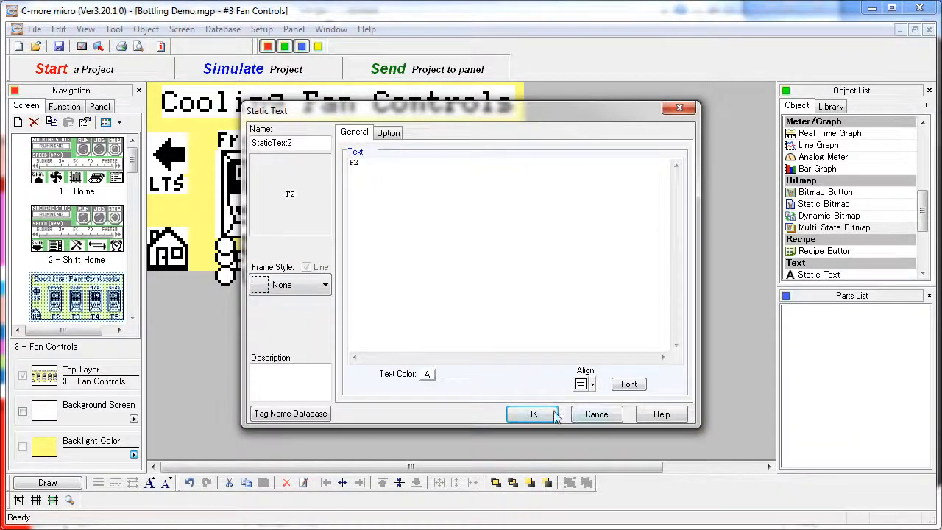
left_click(553, 415)
Confirm the Front switch (tag PUMP 1) keeps F2 as its function key.
double_click(243, 206)
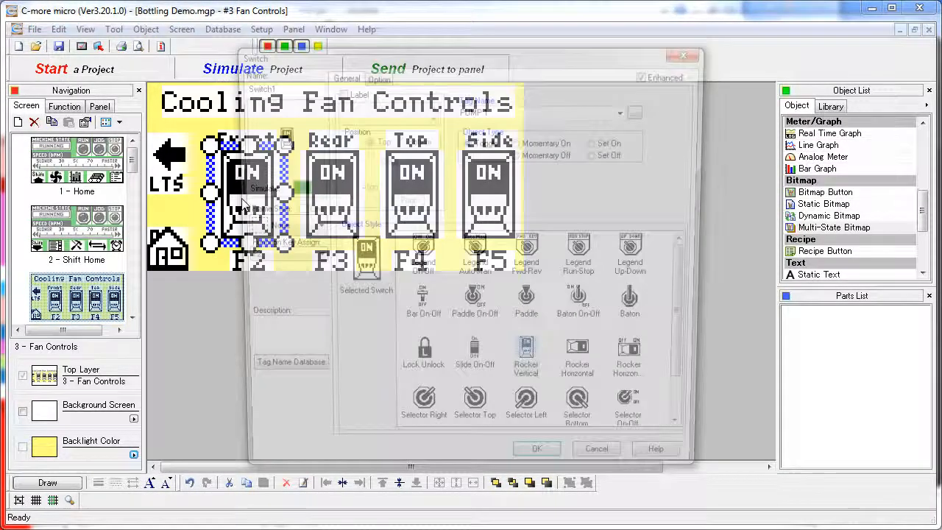
left_click(276, 258)
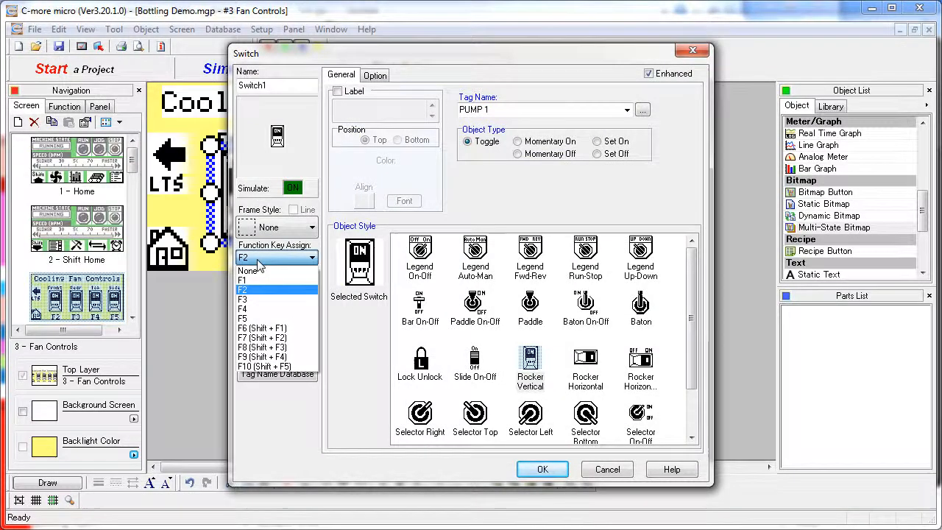
left_click(258, 291)
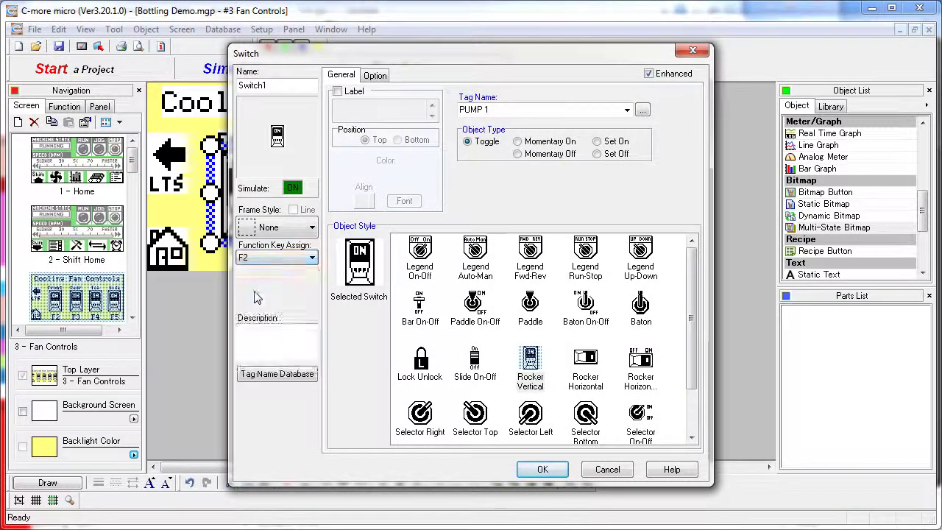
left_click(542, 470)
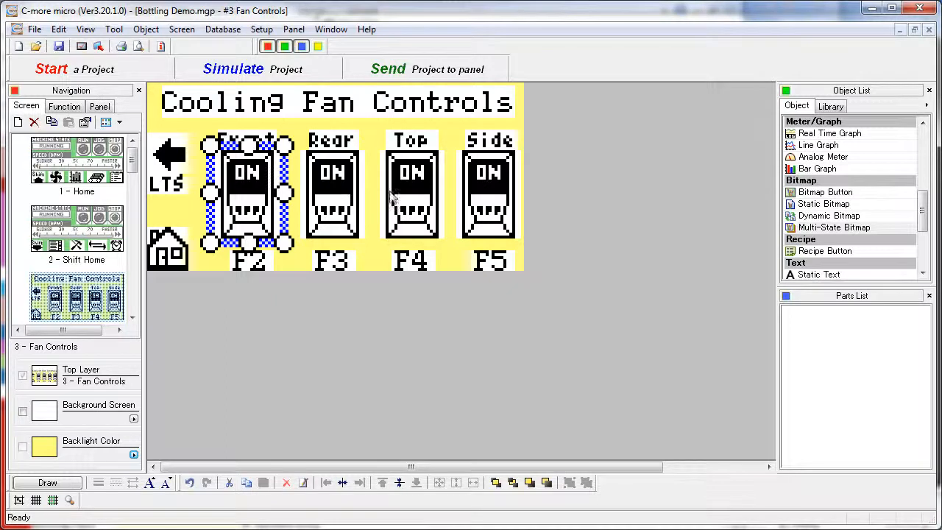
Move the home picture aside and inspect the hidden button that returns to Home.
left_click(169, 254)
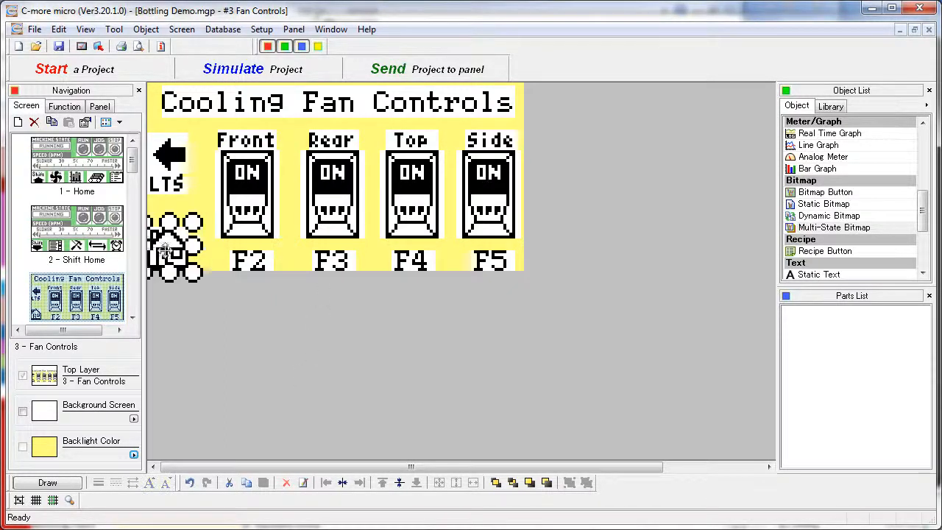
left_click_drag(169, 254, 225, 313)
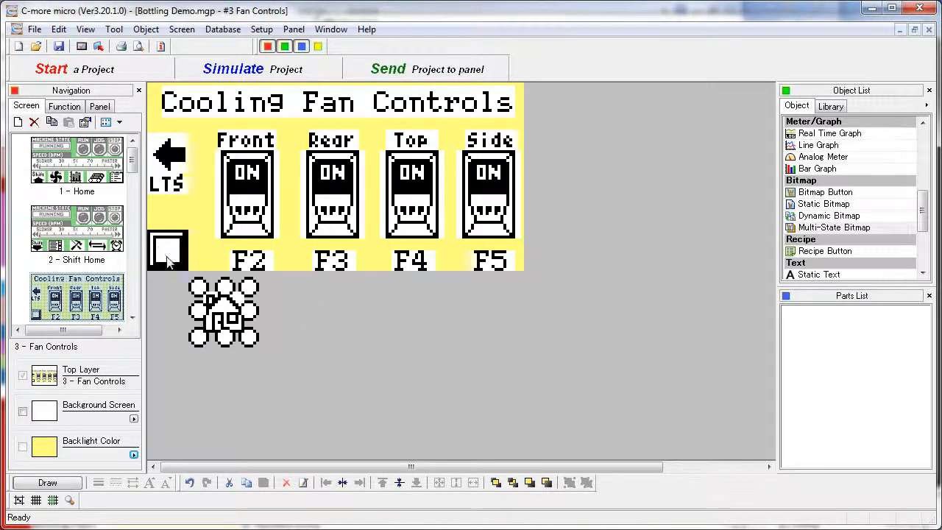
double_click(168, 251)
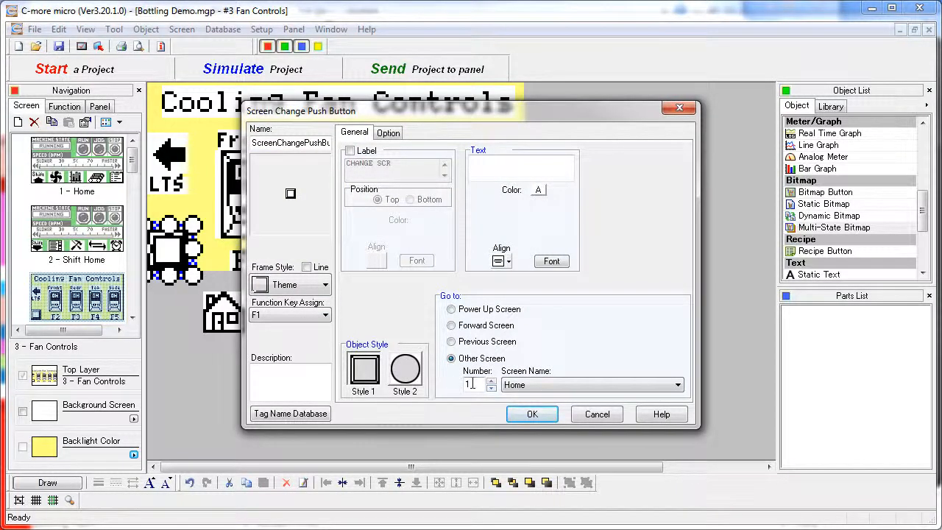
left_click(532, 414)
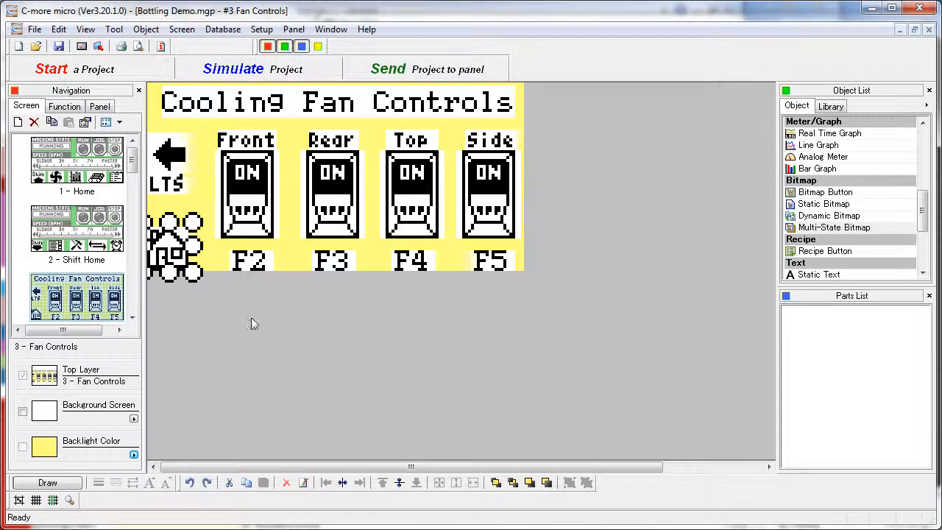
Confirm the back-arrow button goes to Lighting Control (screen 17) via F2, then deselect.
left_click_drag(177, 243, 173, 160)
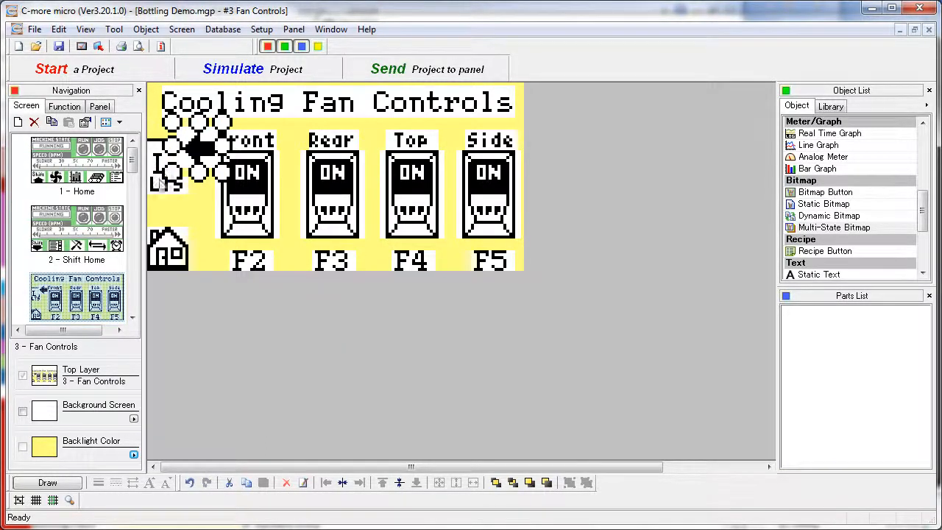
double_click(173, 165)
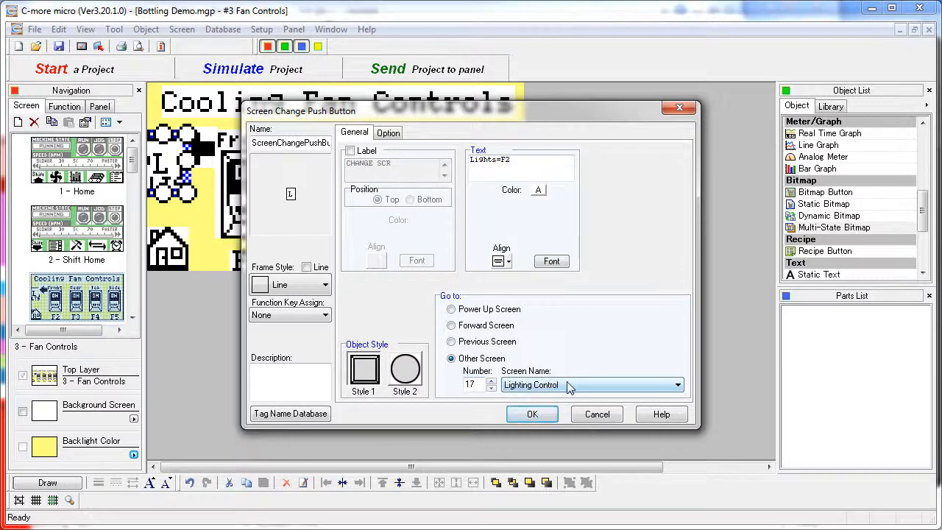
left_click(533, 414)
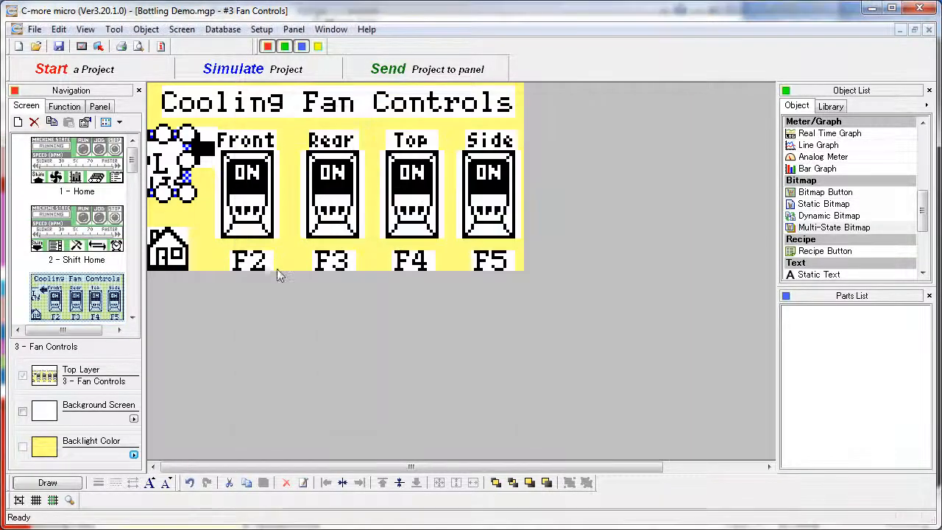
left_click(267, 322)
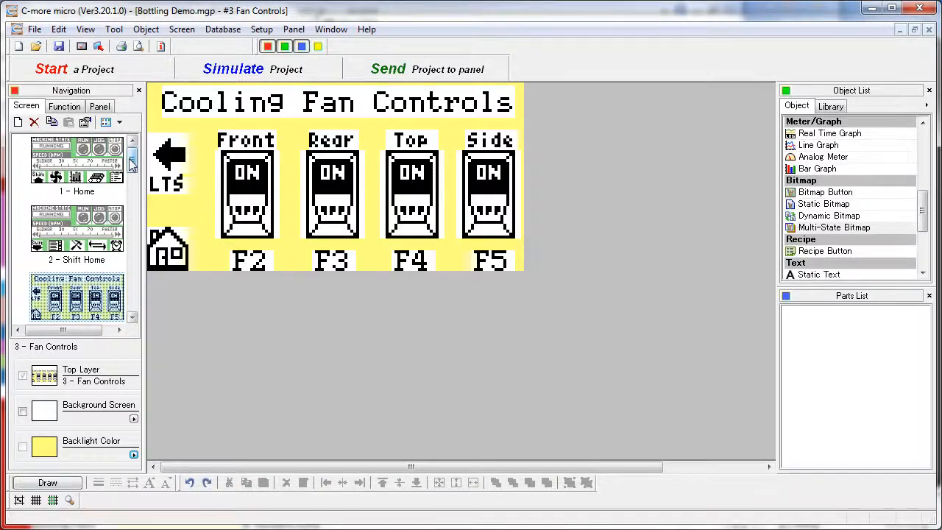
left_click_drag(133, 158, 133, 287)
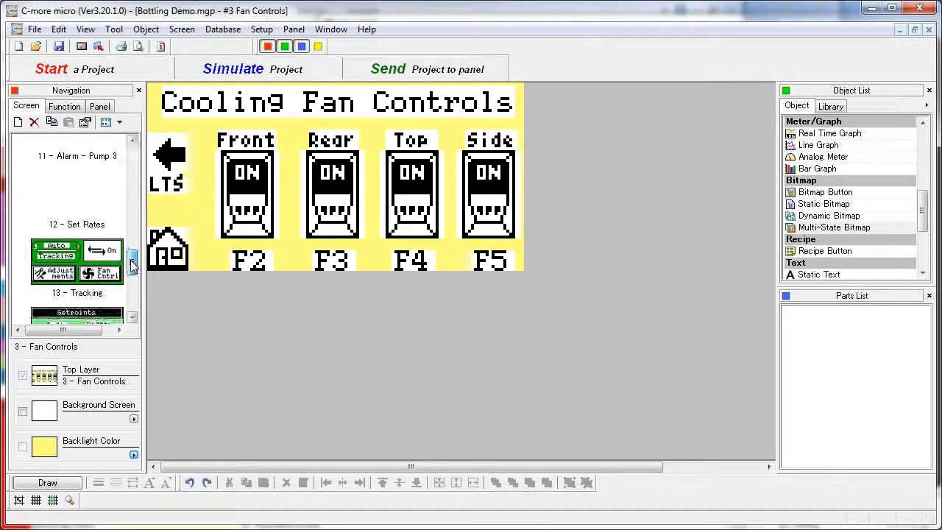
Review the Area 1 switch and its LANESELECT indicator light, previewing the light's off state.
double_click(77, 180)
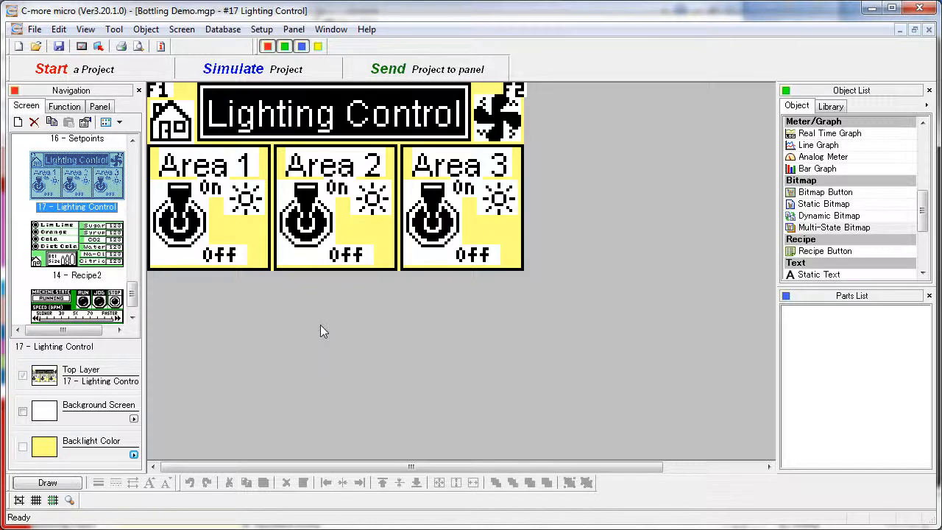
double_click(177, 225)
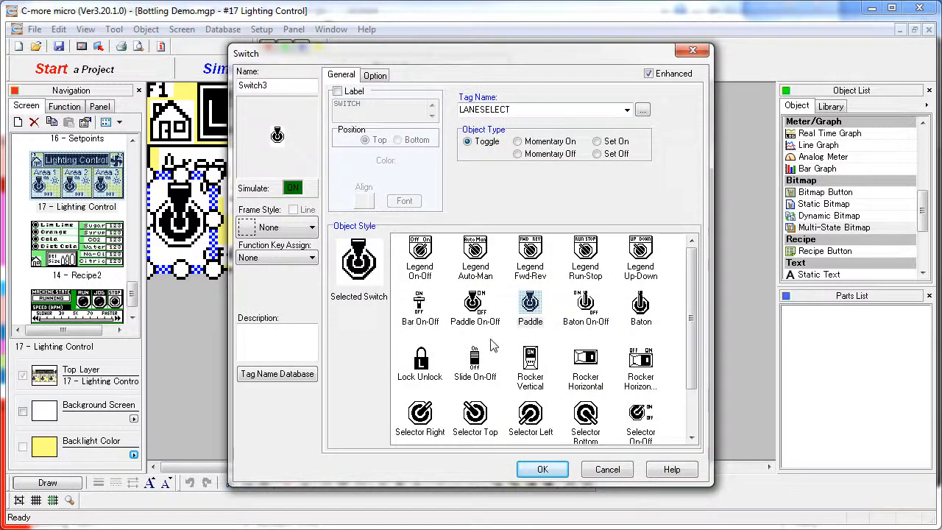
left_click(541, 470)
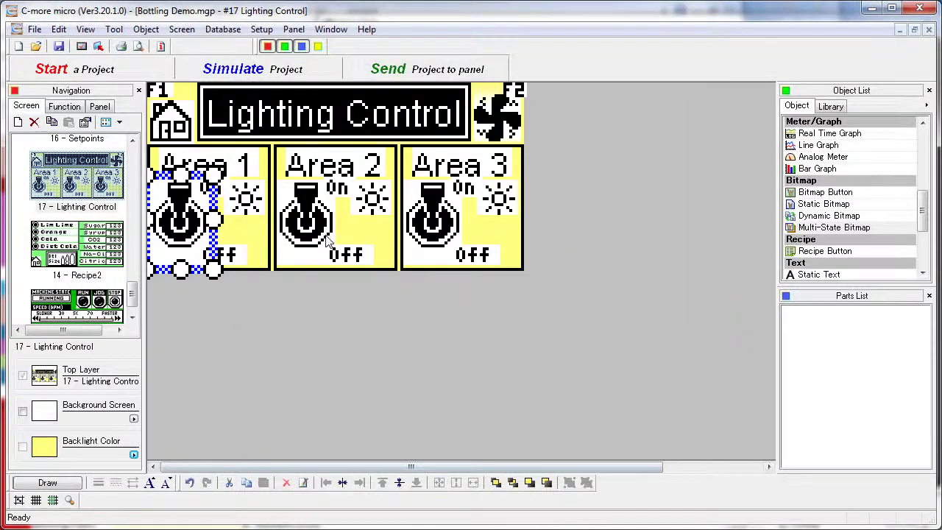
double_click(251, 204)
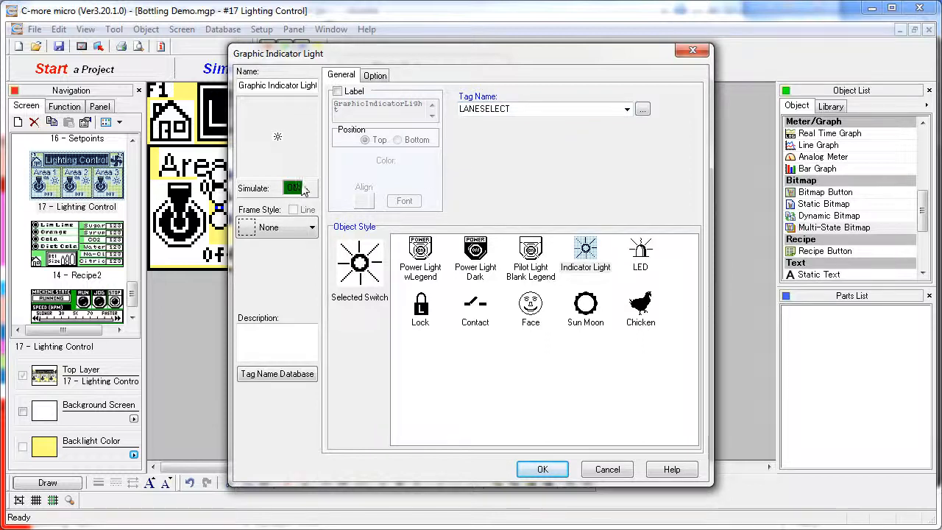
left_click(293, 187)
key("Return")
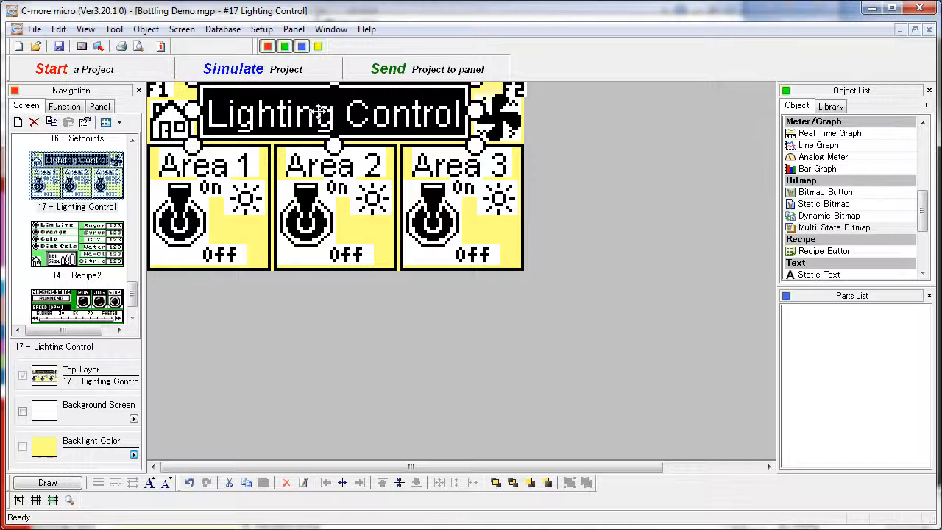
double_click(341, 118)
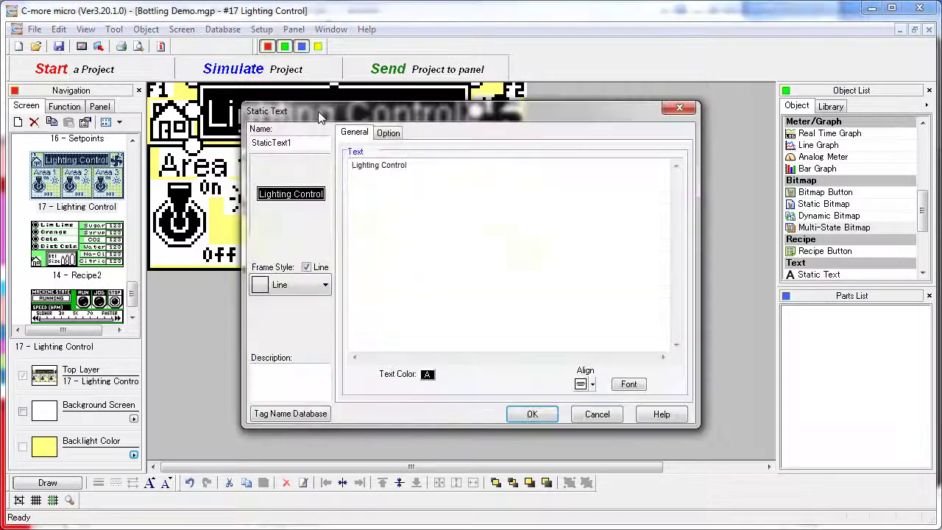
left_click(532, 414)
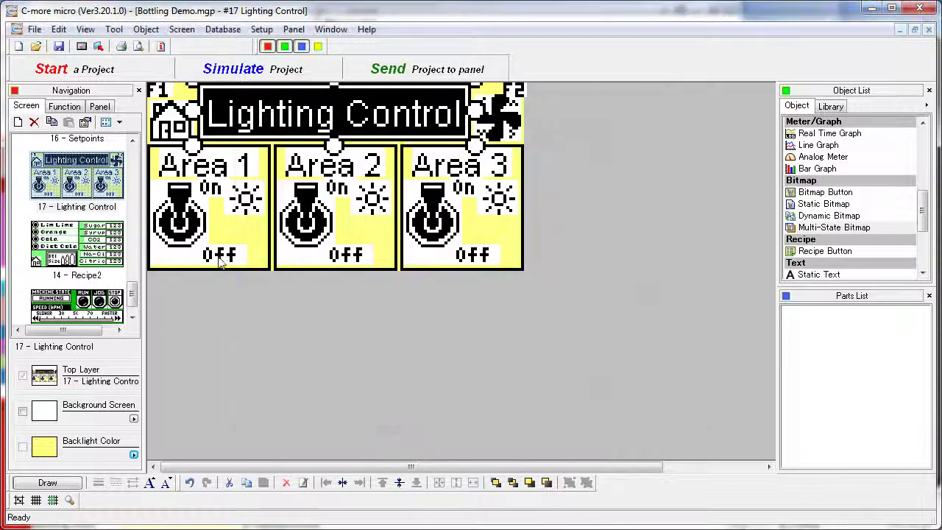
double_click(346, 254)
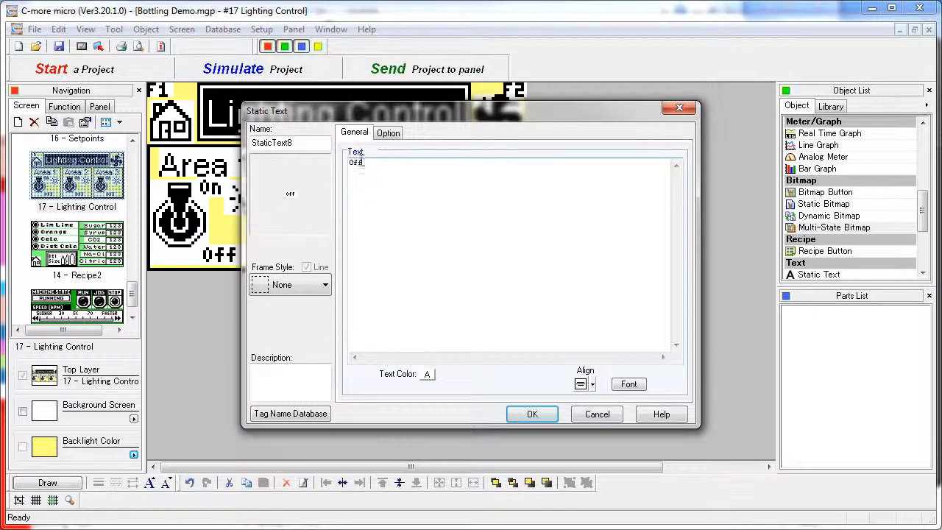
left_click(532, 413)
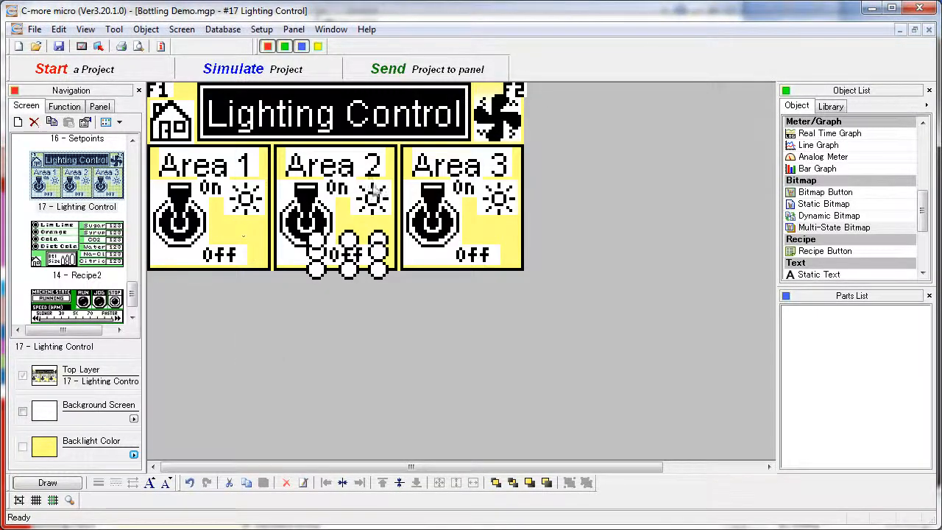
left_click(449, 228)
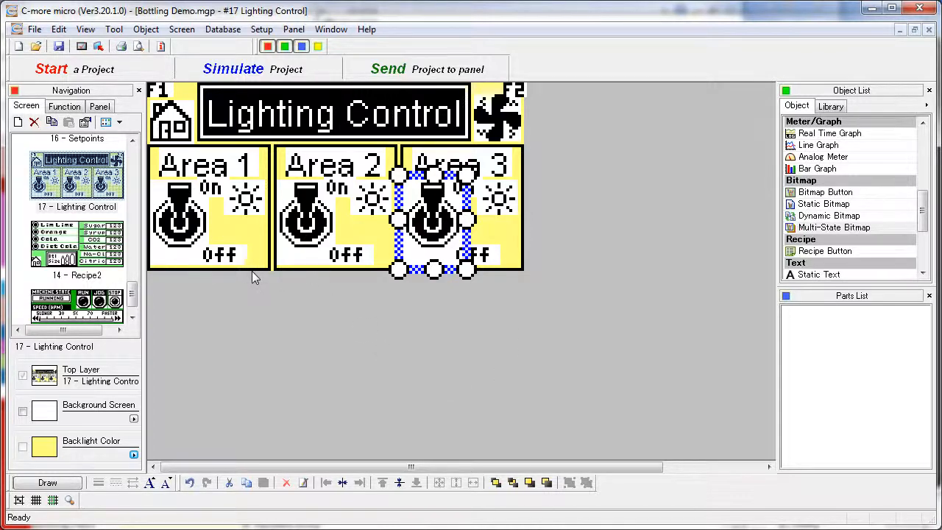
left_click_drag(251, 277, 284, 381)
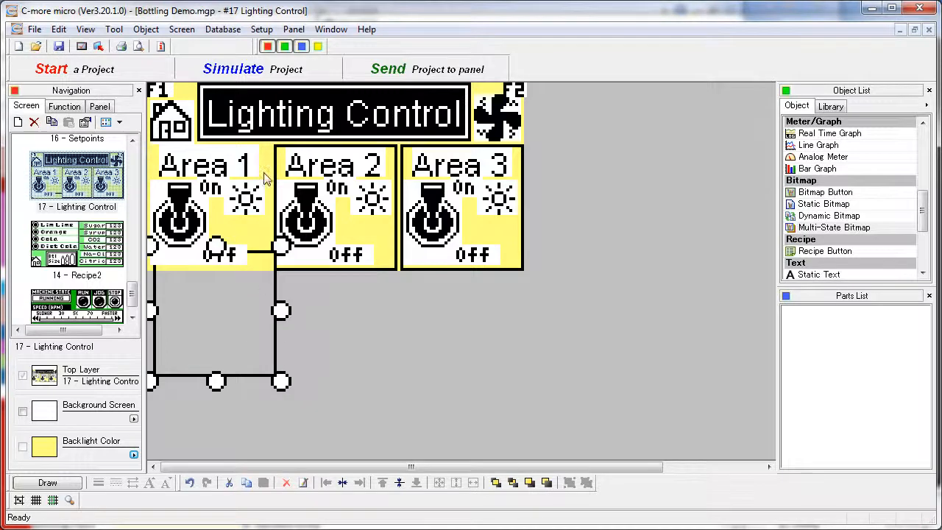
left_click_drag(217, 382, 217, 276)
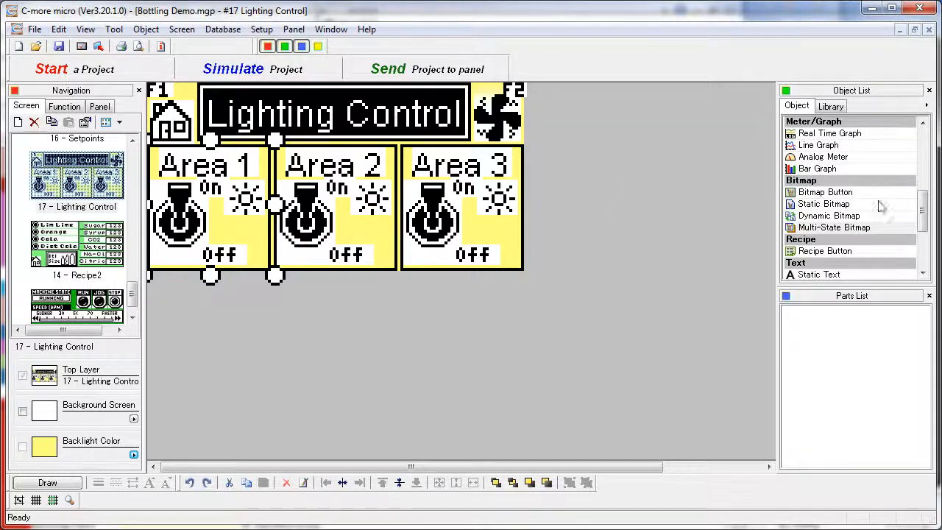
scroll(879, 206, "up", 5)
scroll(846, 184, "up", 3)
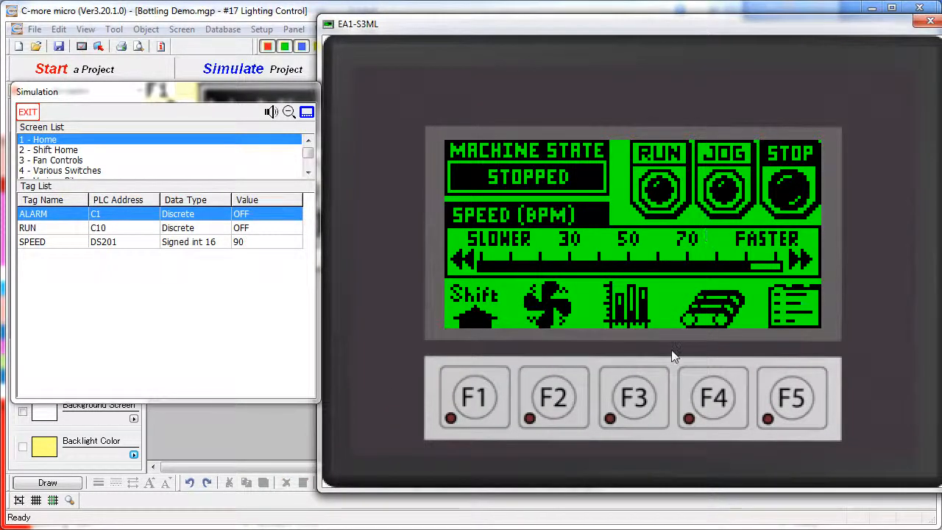
left_click(634, 306)
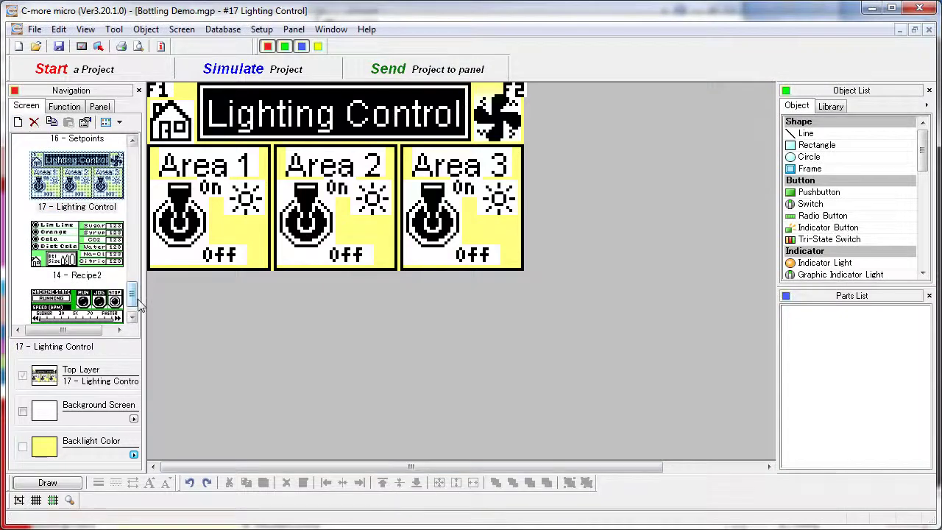
left_click_drag(132, 294, 132, 217)
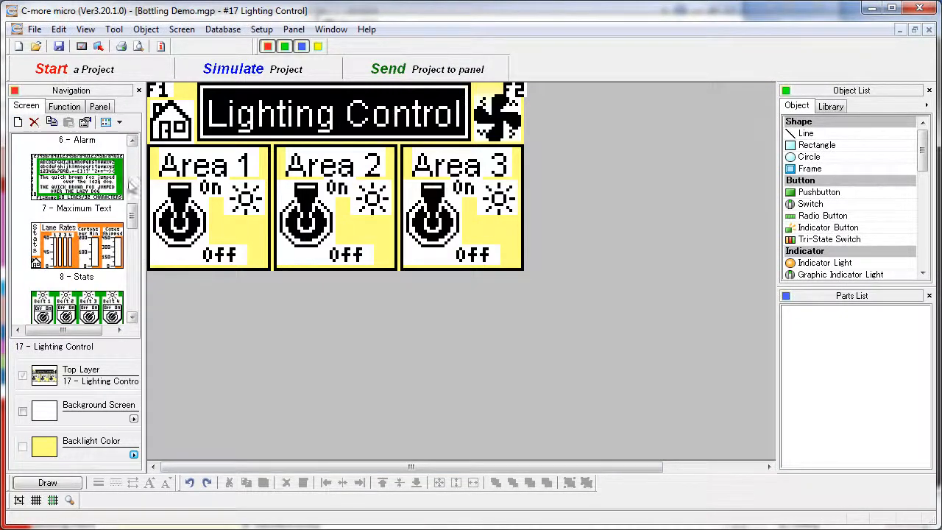
Inspect the Lane Rates heading, vertical Stats label and Cartons per Min scale image on the Stats screen.
left_click(73, 247)
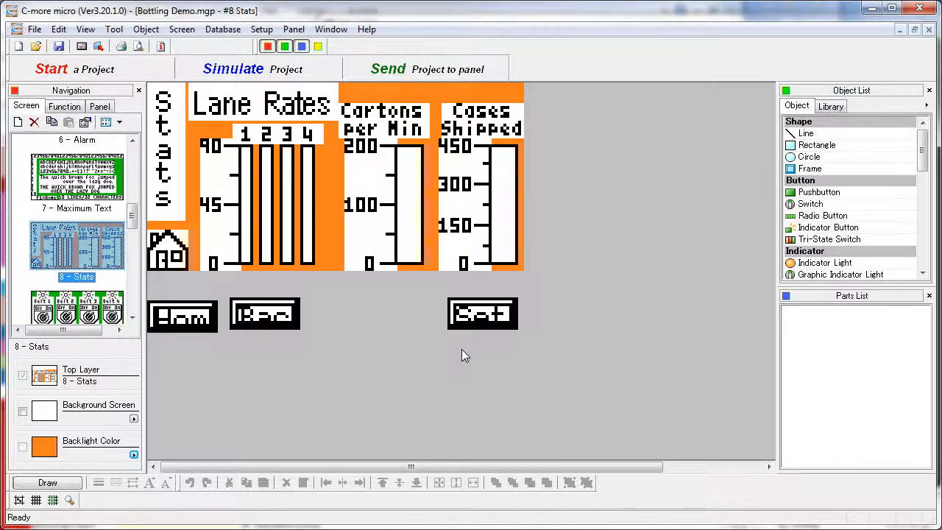
double_click(261, 105)
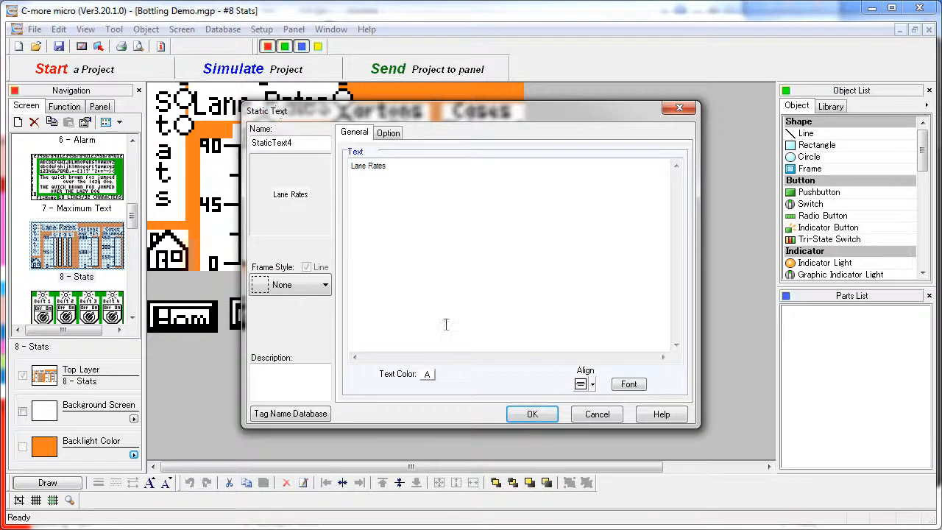
left_click(532, 414)
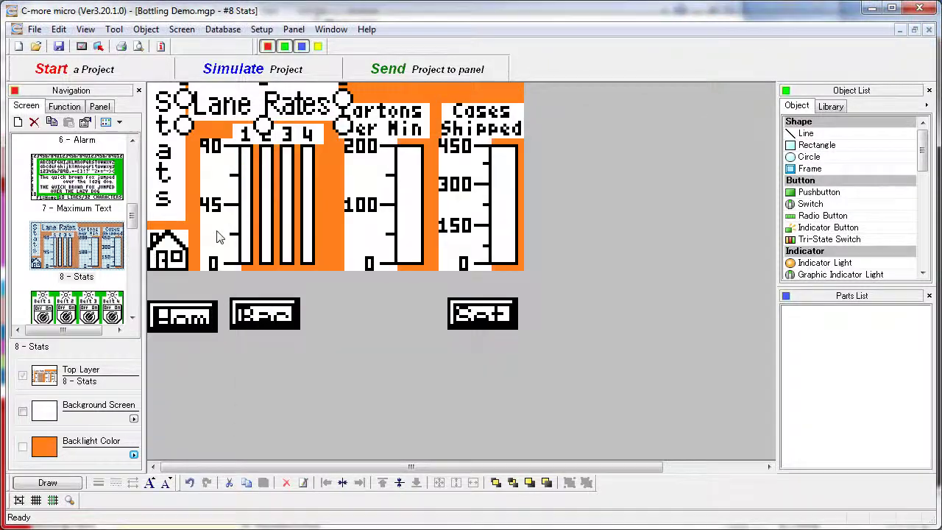
double_click(166, 173)
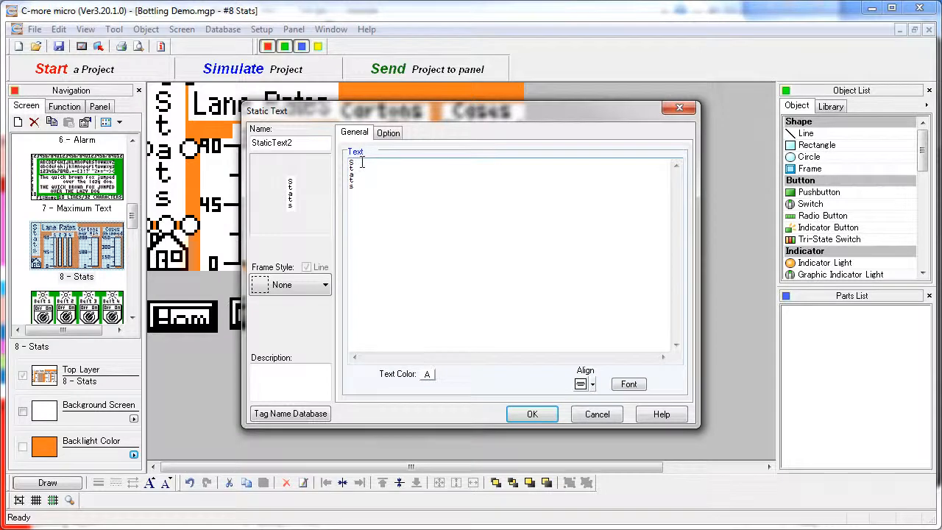
left_click(532, 414)
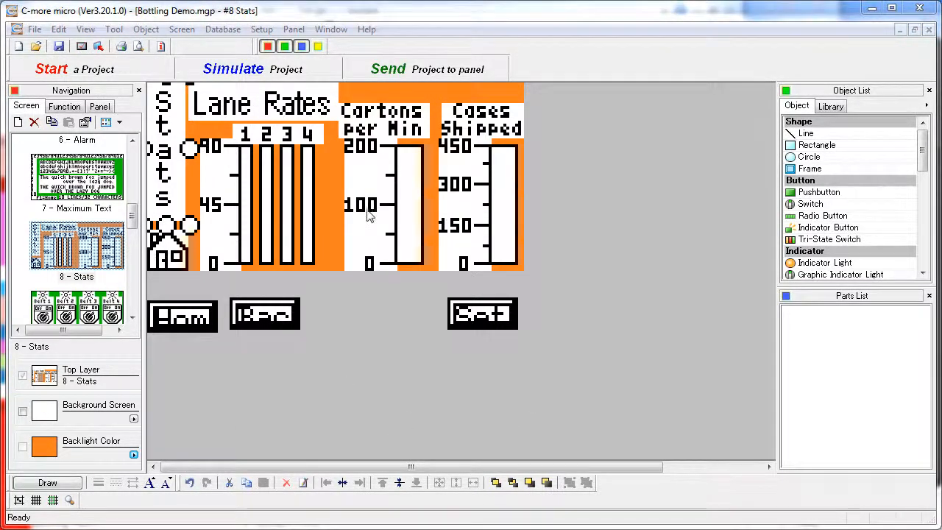
double_click(368, 225)
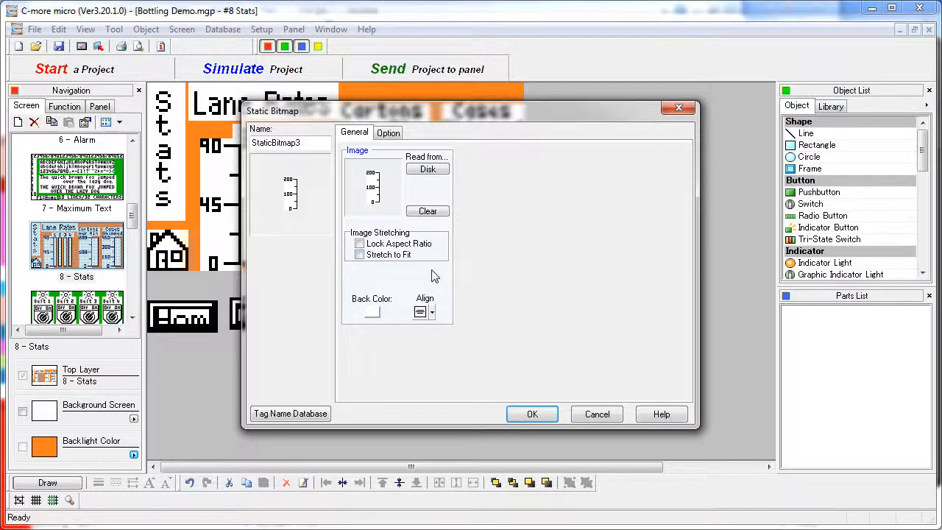
left_click(532, 413)
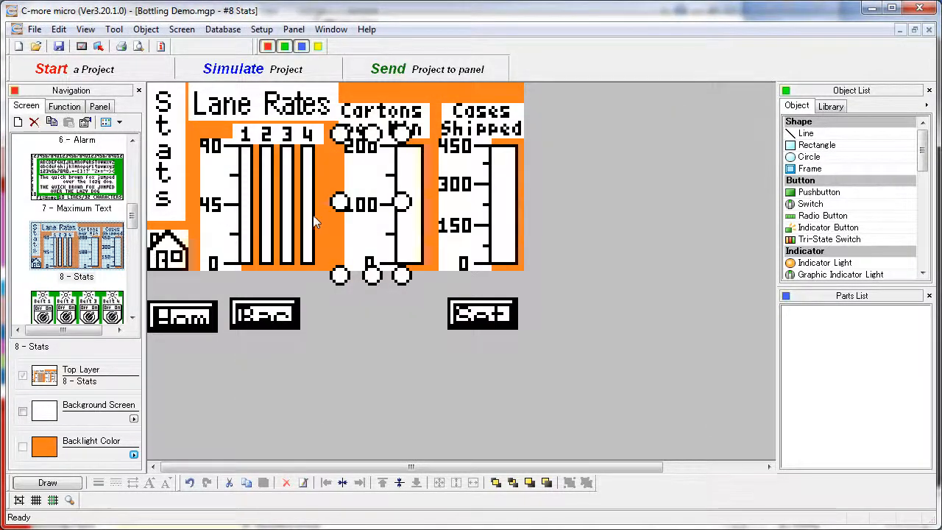
double_click(311, 215)
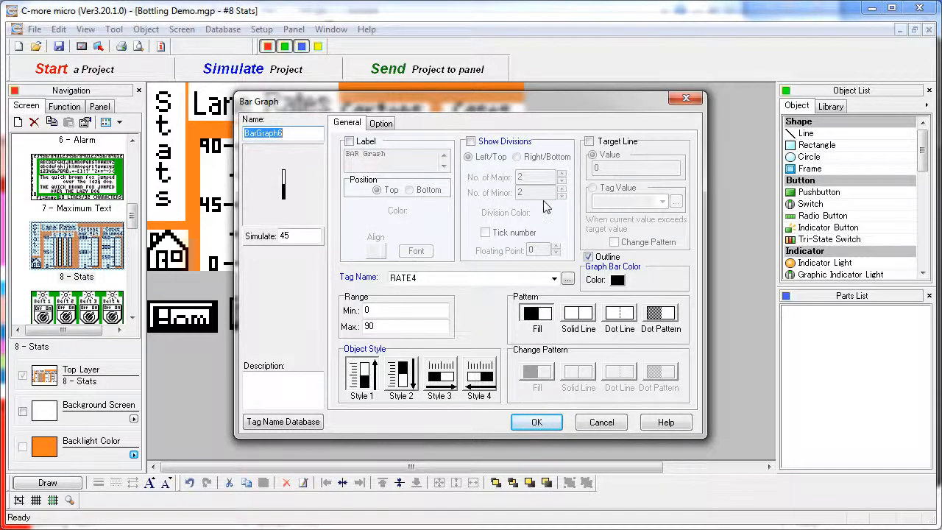
left_click(536, 422)
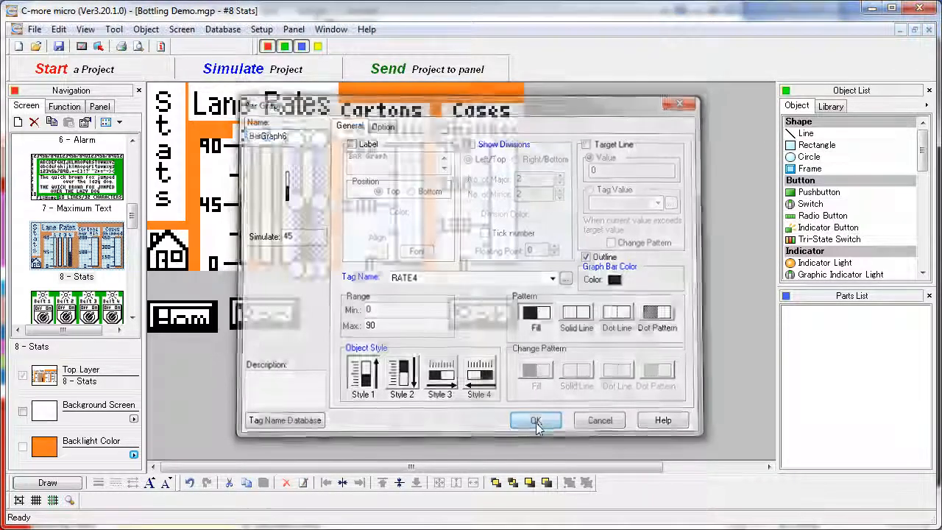
left_click(169, 250)
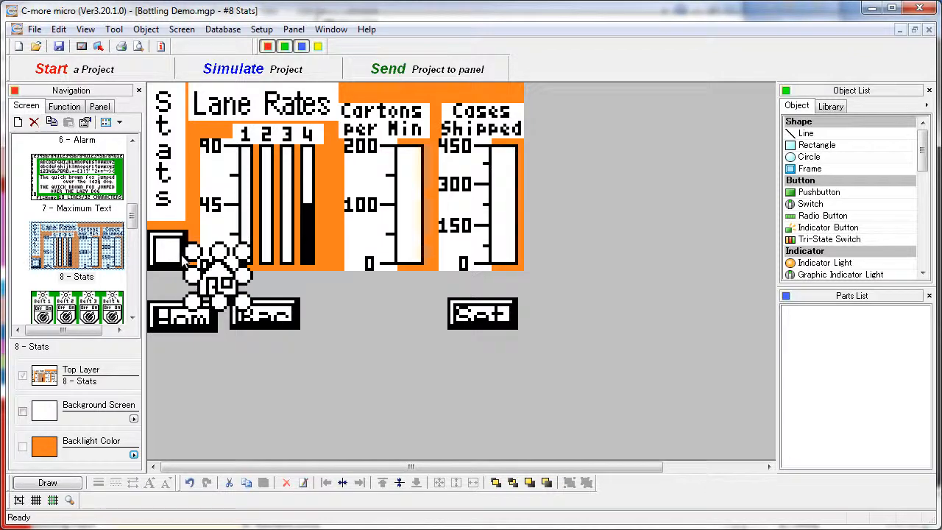
double_click(169, 250)
left_click(290, 315)
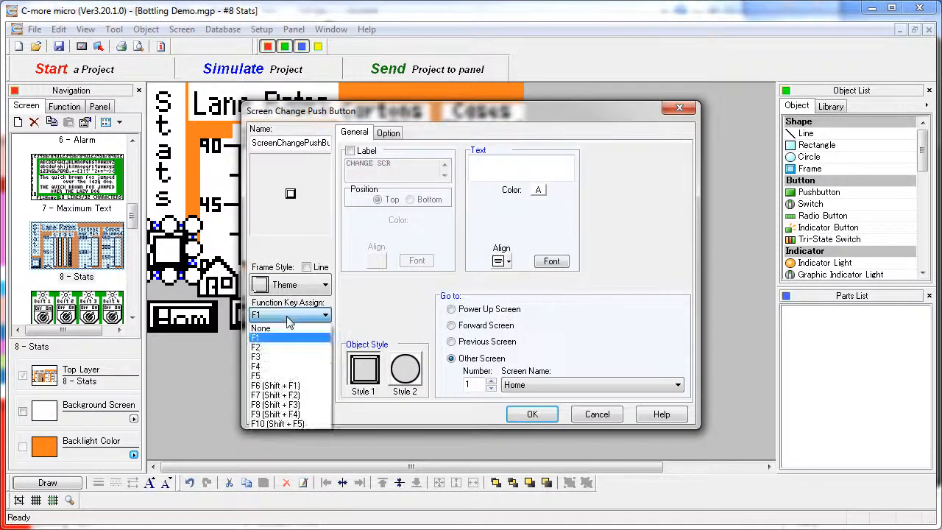
left_click(532, 414)
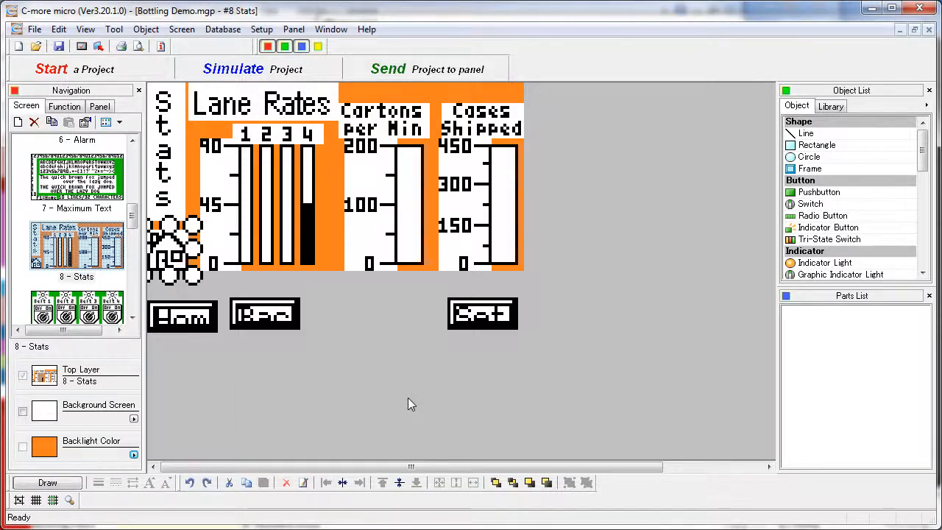
double_click(265, 315)
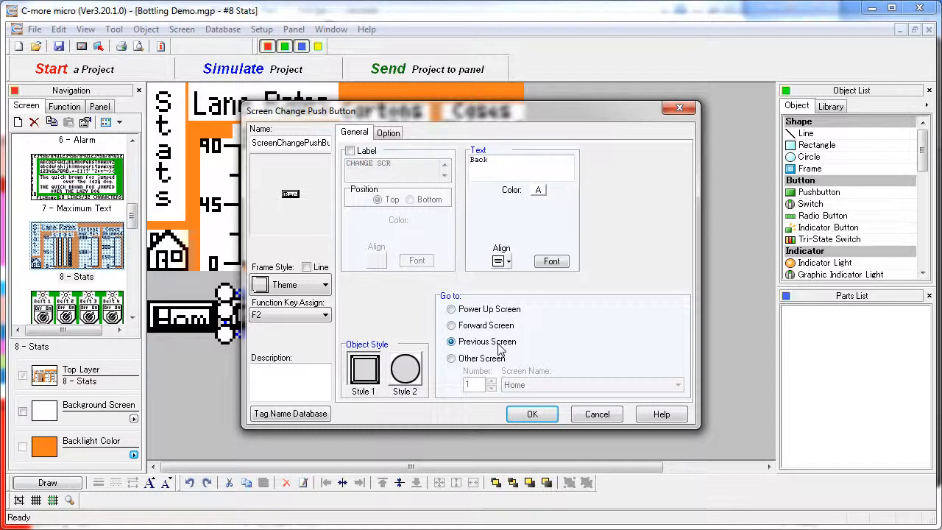
left_click(532, 414)
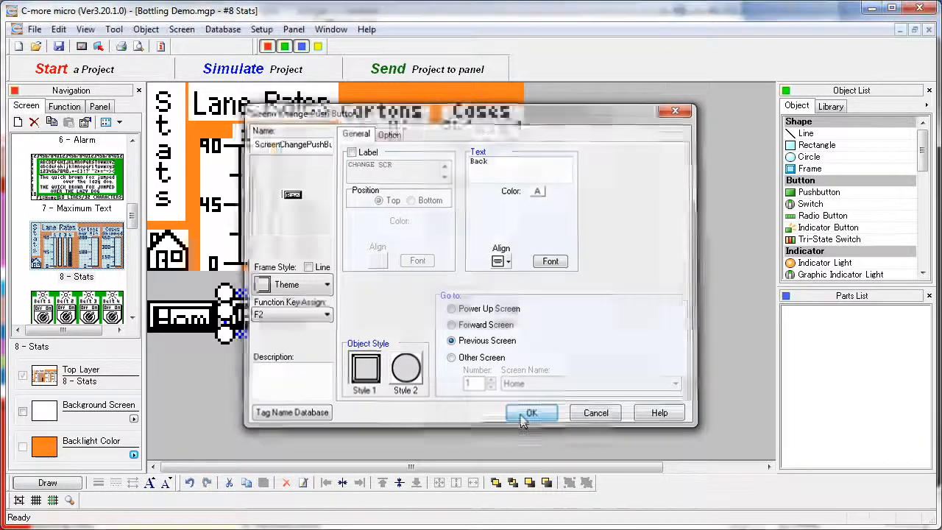
double_click(477, 317)
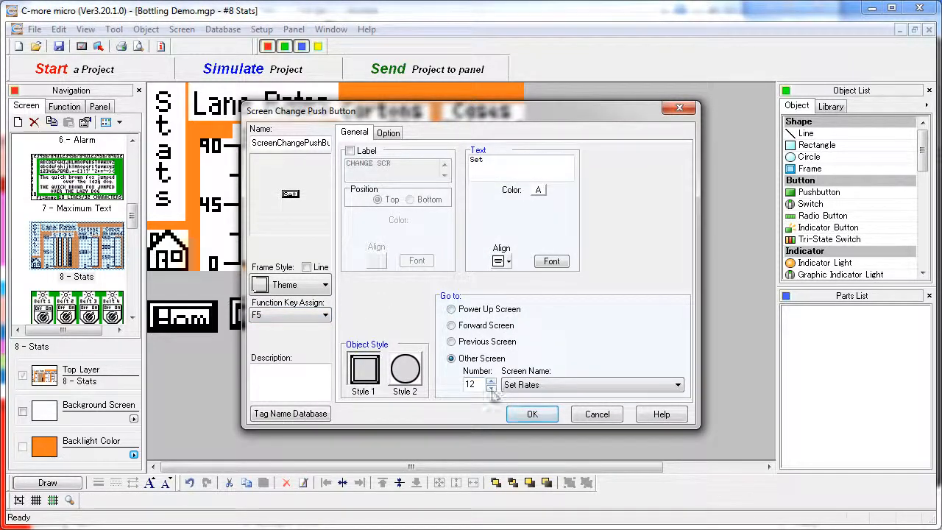
left_click(532, 414)
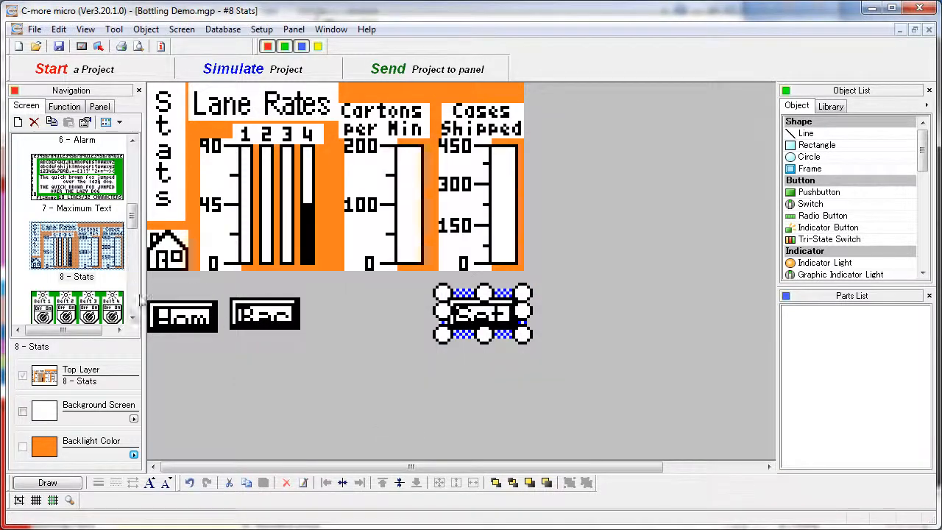
scroll(137, 300, "down", 3)
scroll(136, 300, "down", 3)
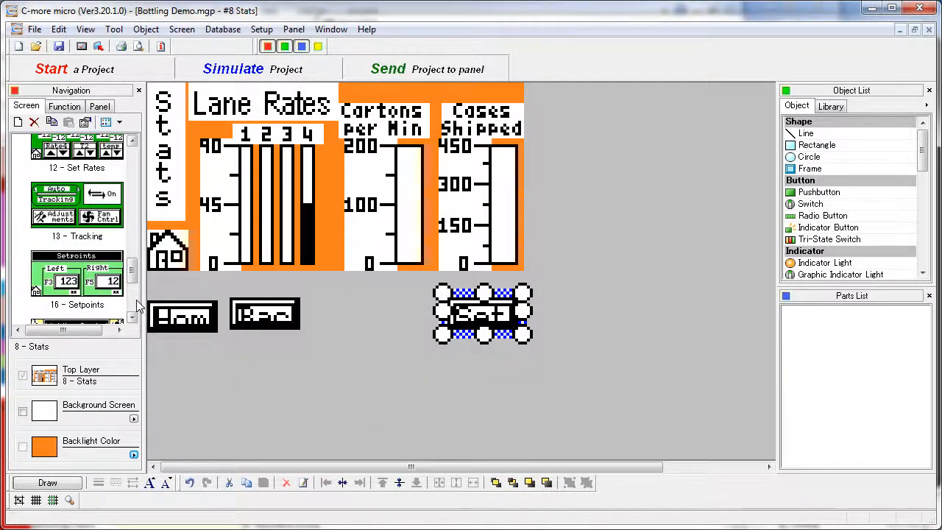
Check the Rate1 increment/decrement control on Set Rates (tag RATE1, steps of 3).
left_click(133, 140)
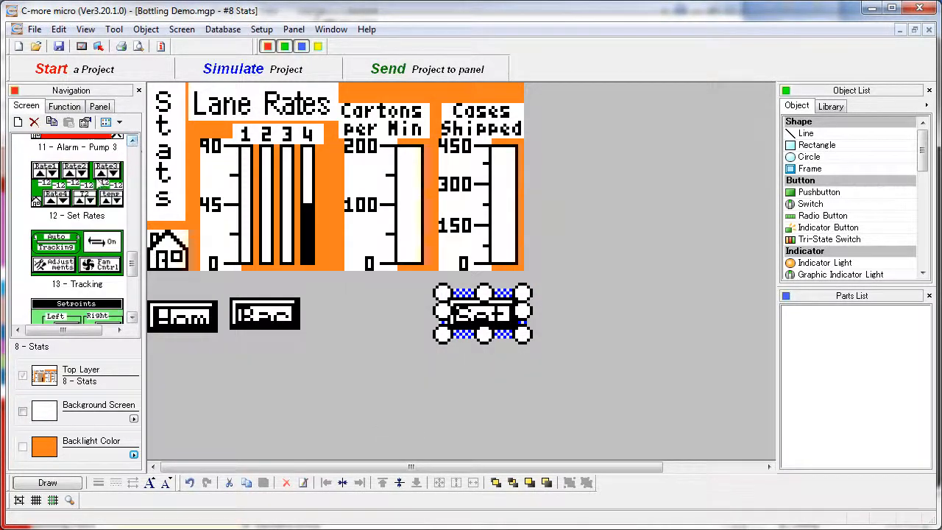
double_click(77, 184)
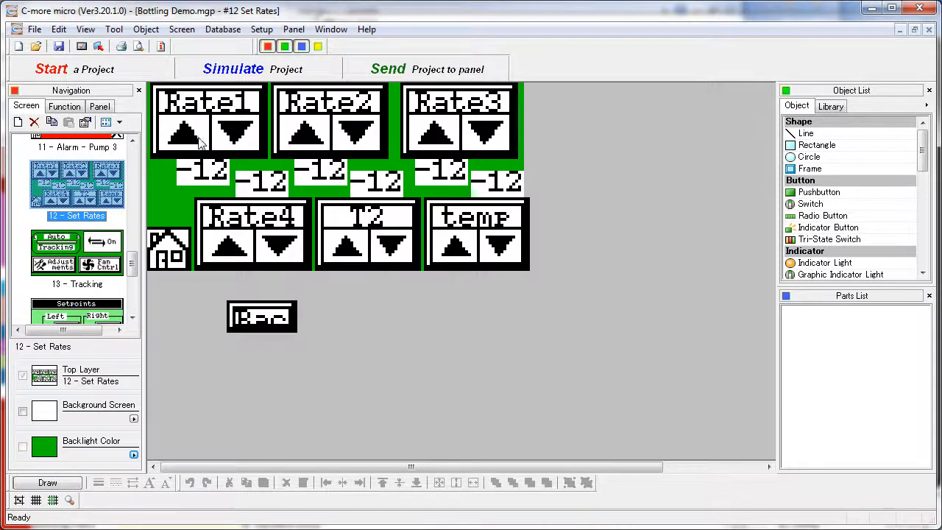
double_click(206, 121)
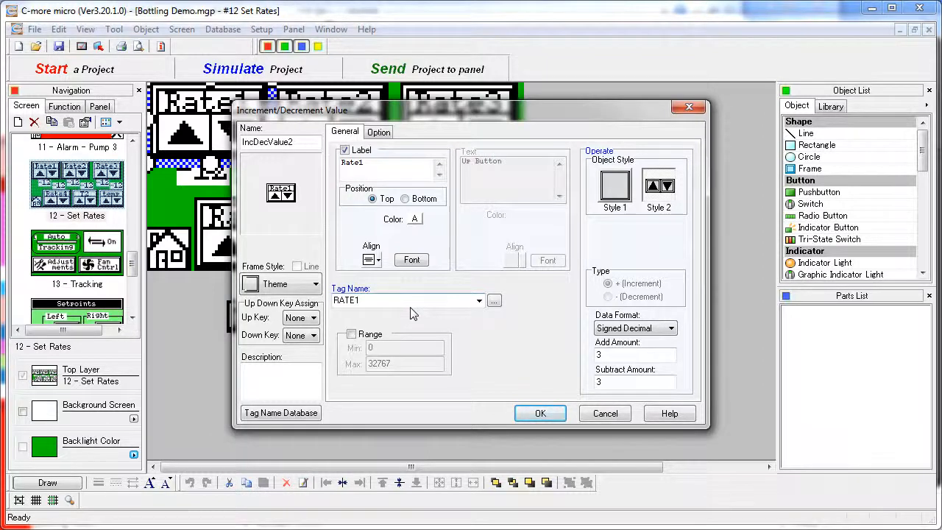
left_click(540, 413)
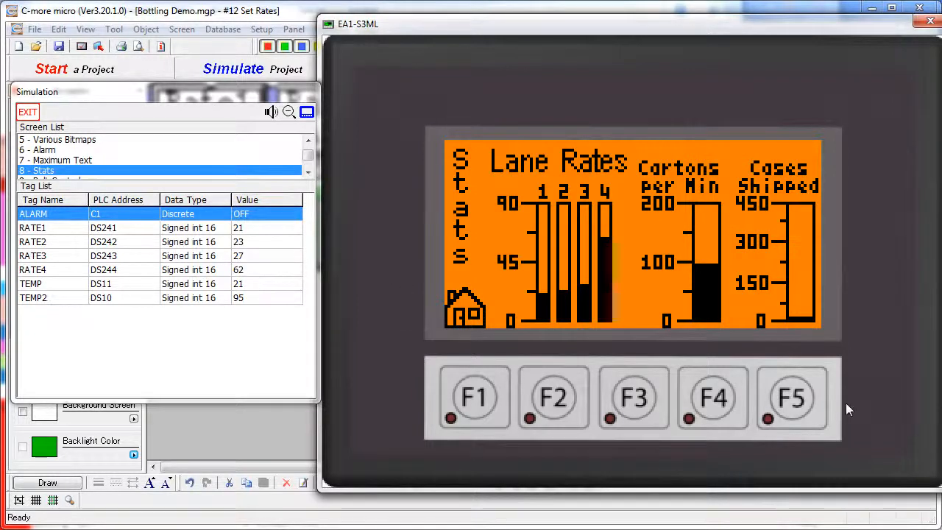
Adjust the simulated RATE2 value up and down until it reads 20.
left_click(792, 398)
left_click(603, 193)
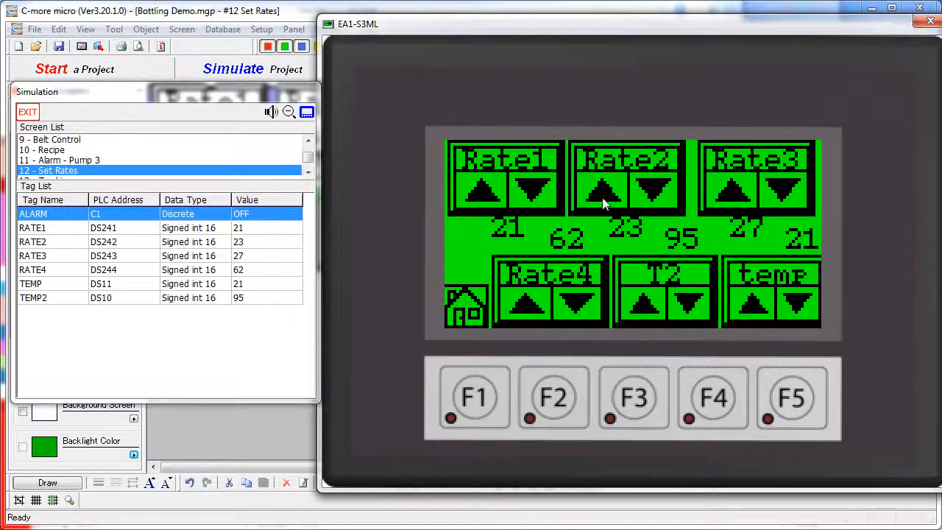
left_click(603, 198)
left_click(654, 193)
left_click(653, 193)
left_click(603, 193)
Set simulated RATE1 to 15, then show the Stats screen with the updated lane bars.
left_click(250, 228)
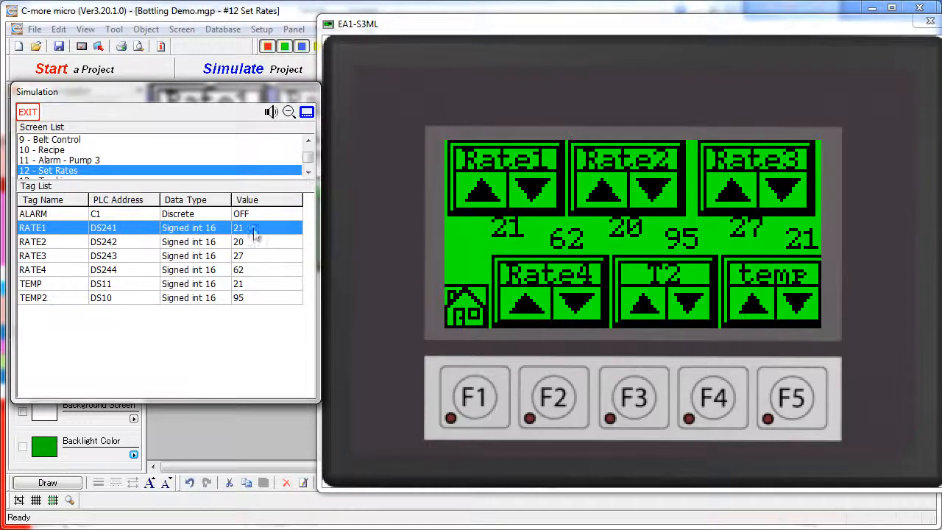
left_click(480, 199)
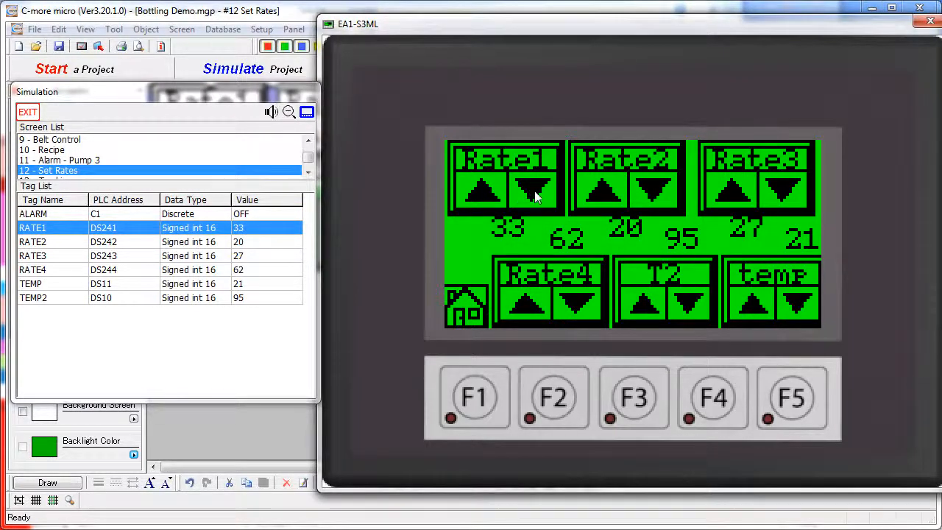
left_click(535, 193)
left_click(535, 193)
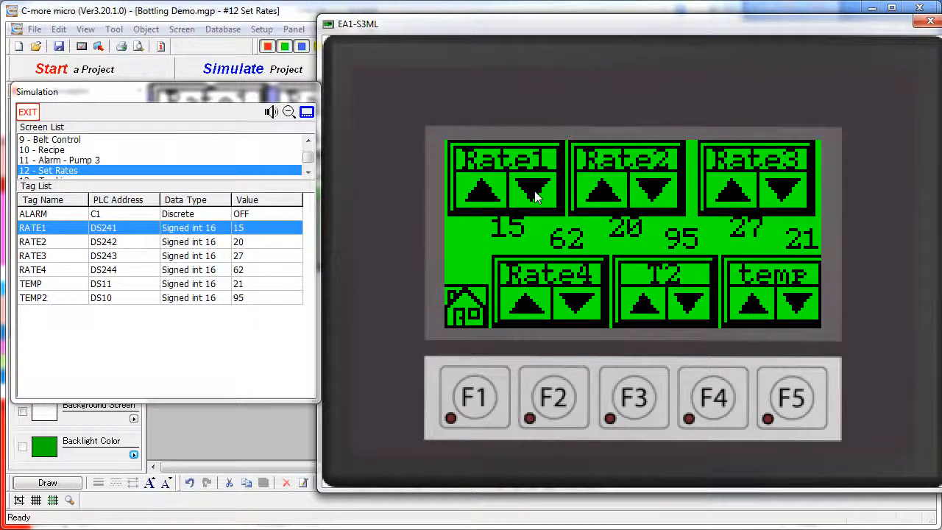
left_click(466, 309)
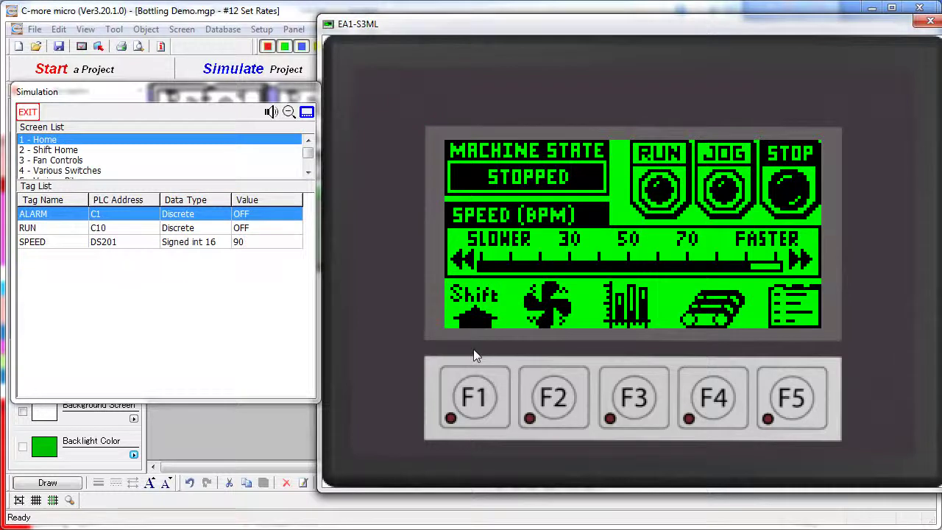
left_click(634, 307)
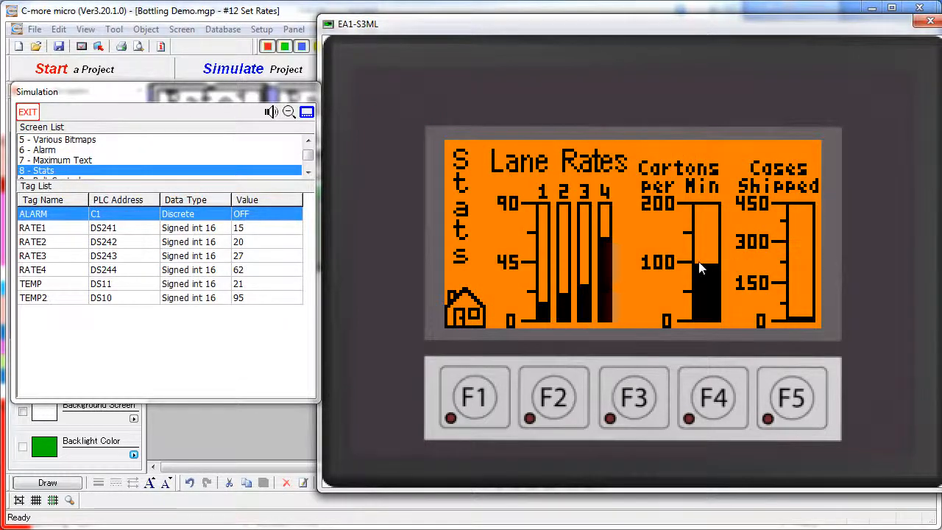